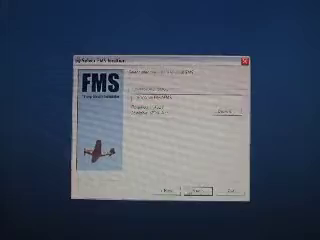
# Start copying FMS files into the default destination folder
pyautogui.click(196, 190)
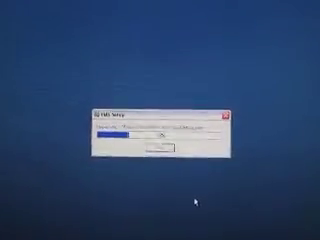